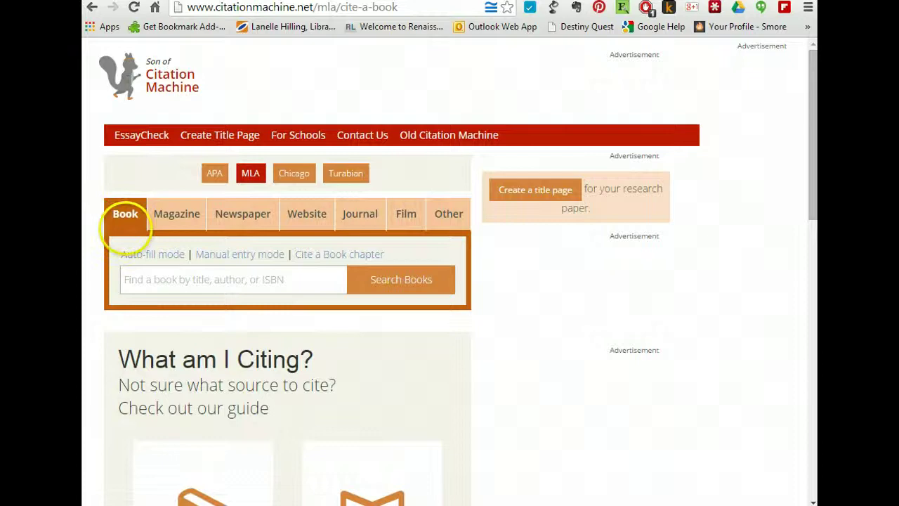
# - Switch to website citations and select the Hestia myths page's address
pyautogui.click(316, 214)
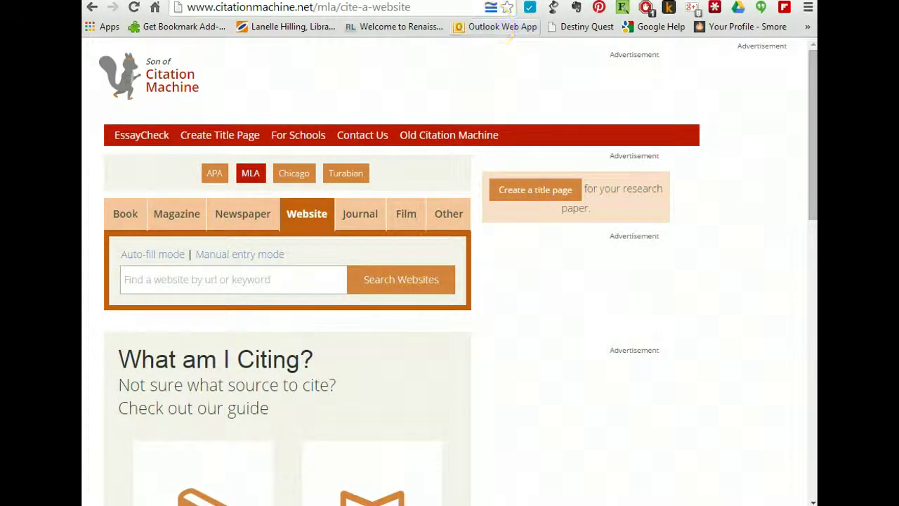
pyautogui.hotkey('ctrl', 'Tab')
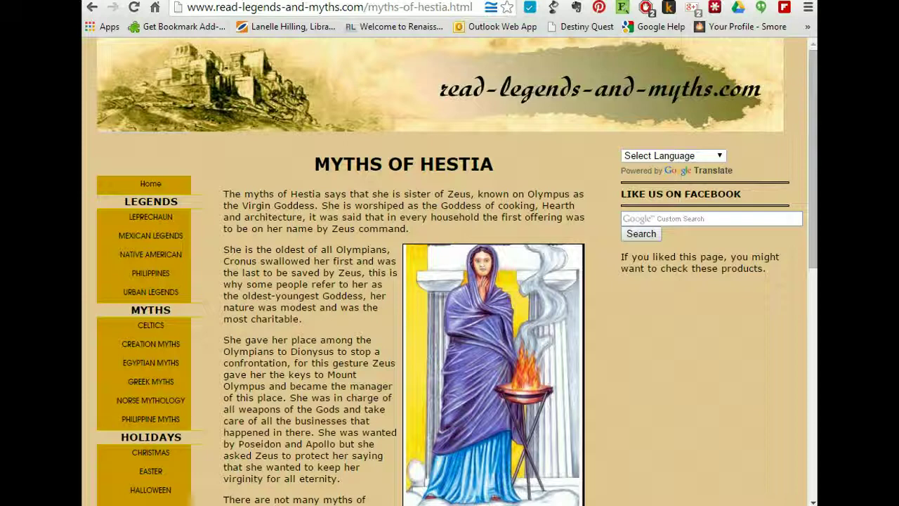
pyautogui.click(404, 9)
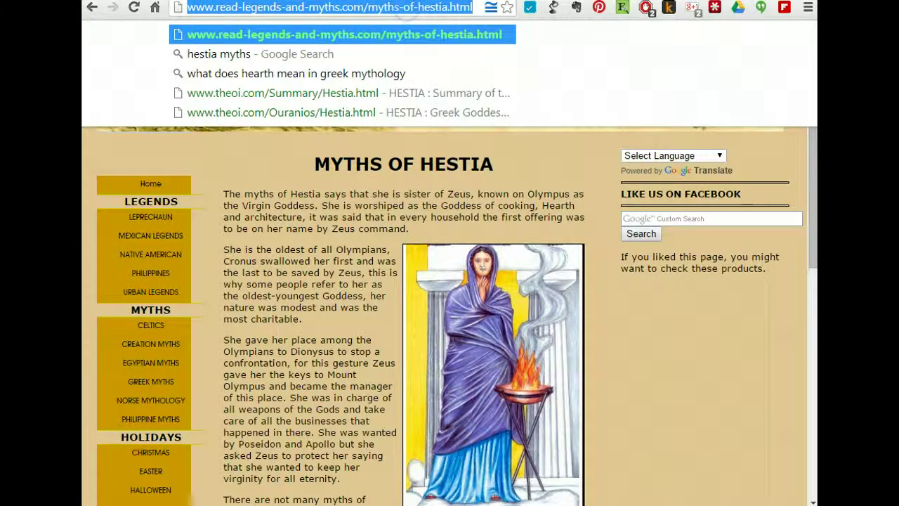
pyautogui.click(408, 8)
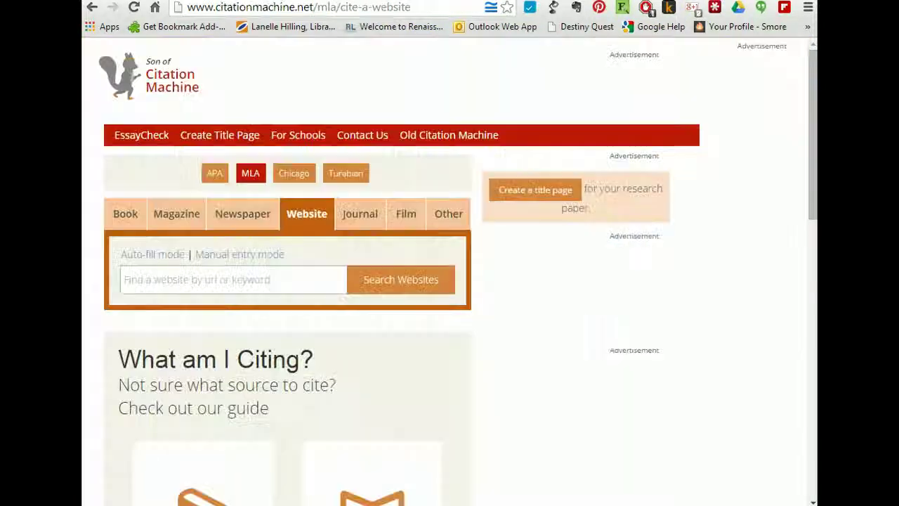
# - Paste the Hestia page URL into the MLA website search field, replacing mistyped text
pyautogui.click(202, 279)
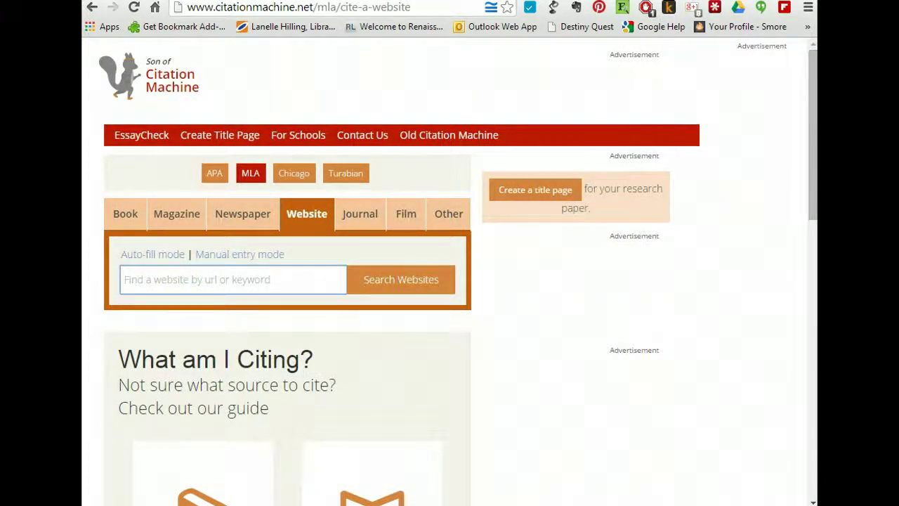
pyautogui.write('Heidi')
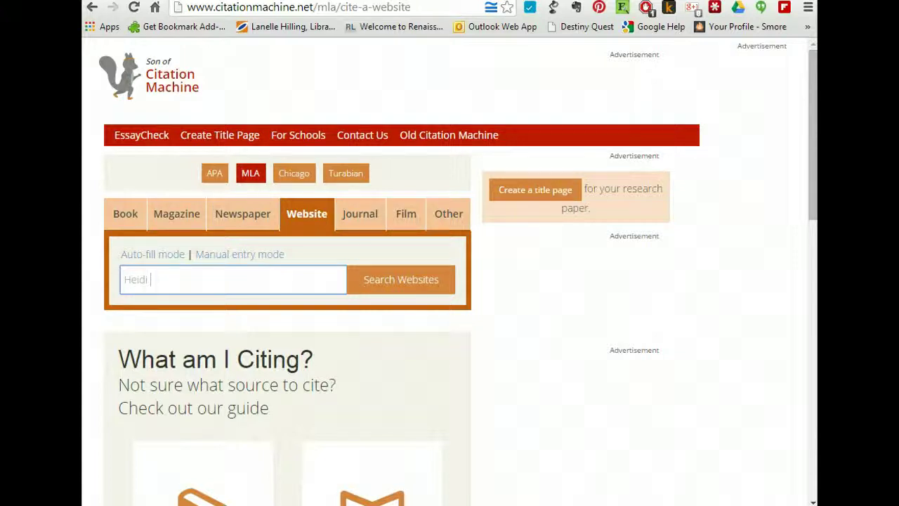
pyautogui.press('BackSpace')
pyautogui.press('BackSpace')
pyautogui.press('BackSpace')
pyautogui.press('BackSpace')
pyautogui.press('BackSpace')
pyautogui.press('BackSpace')
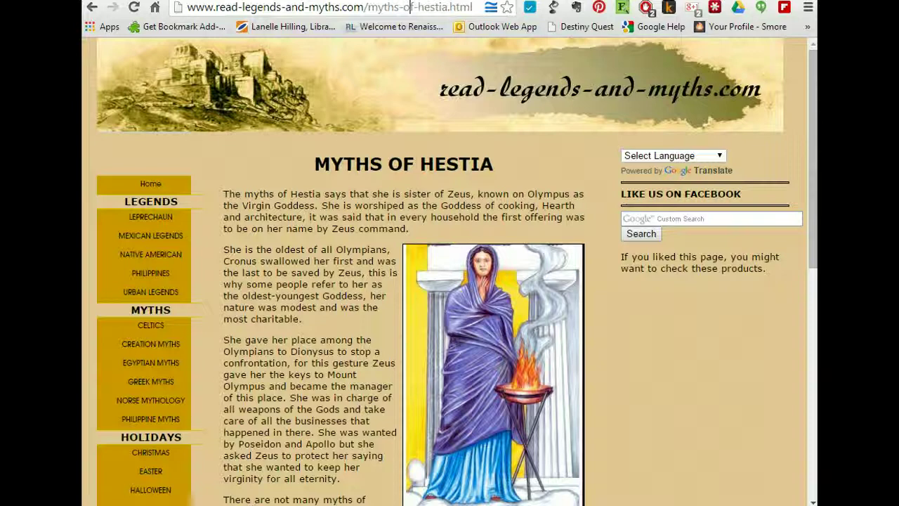
pyautogui.hotkey('ctrl', 'Tab')
pyautogui.click(449, 7)
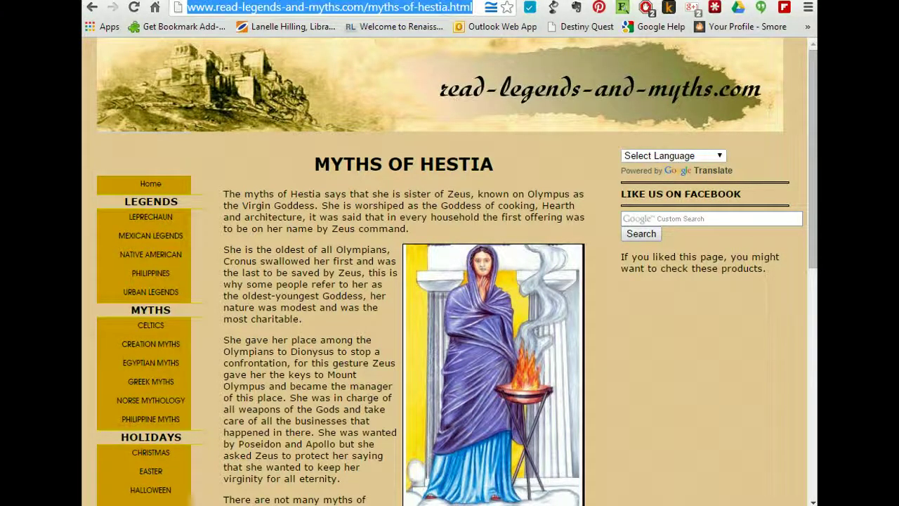
pyautogui.hotkey('ctrl', 'Tab')
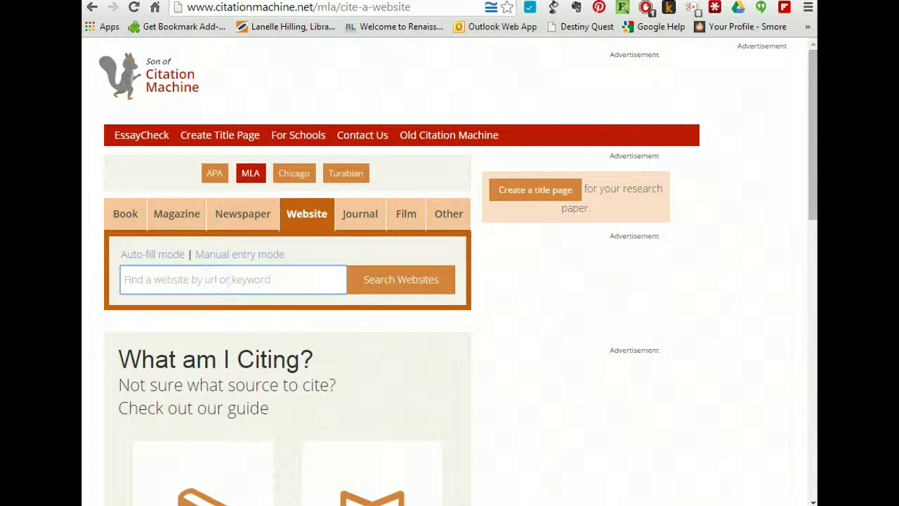
pyautogui.hotkey('ctrl', 'v')
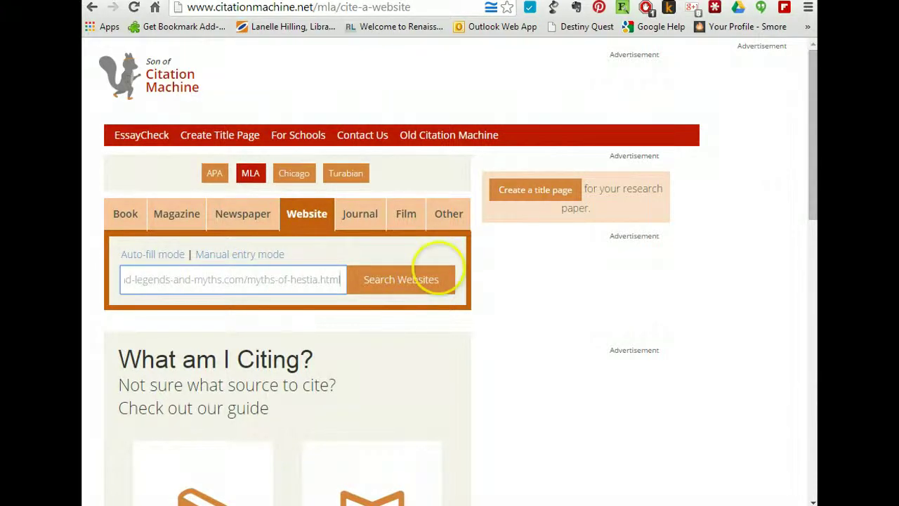
# - Search for the Hestia page and select it, auto-filling URL, article and website titles
pyautogui.click(397, 281)
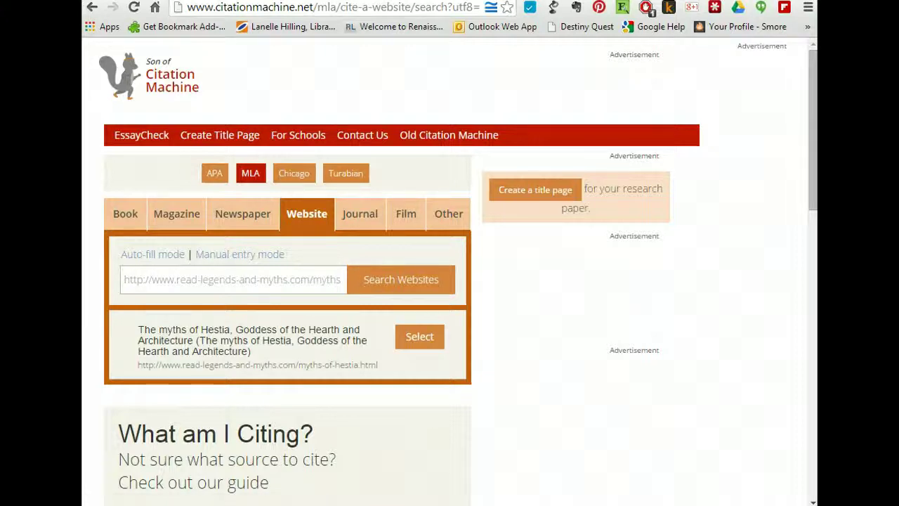
pyautogui.click(421, 337)
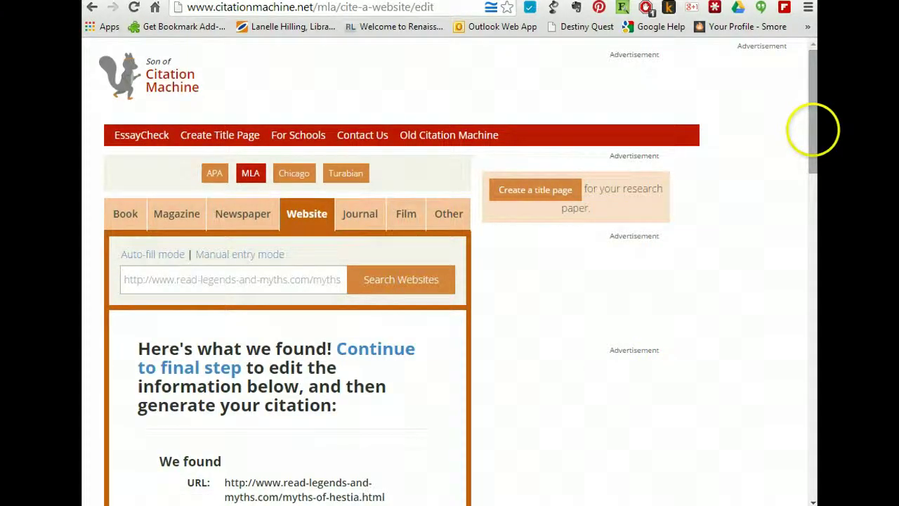
pyautogui.moveTo(811, 126); pyautogui.dragTo(812, 209)
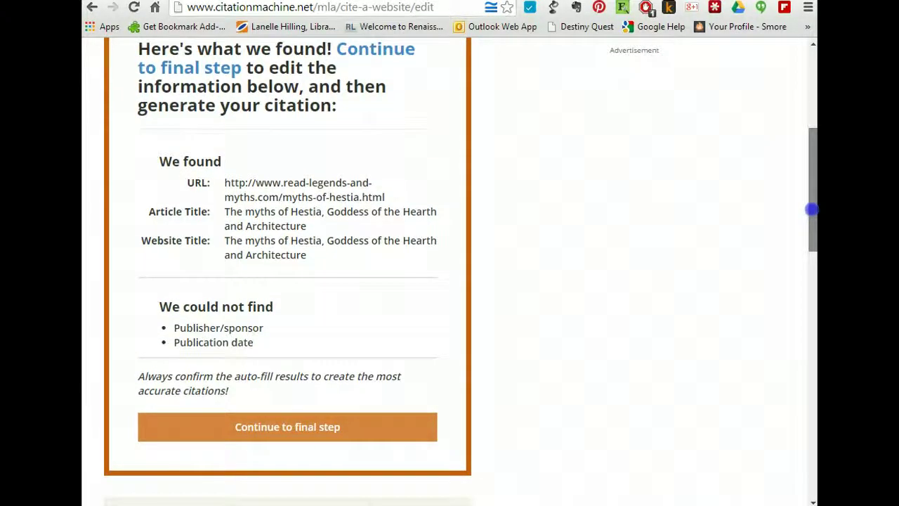
# - On the final form, set Display URL to Yes and generate the MLA citation
pyautogui.click(274, 423)
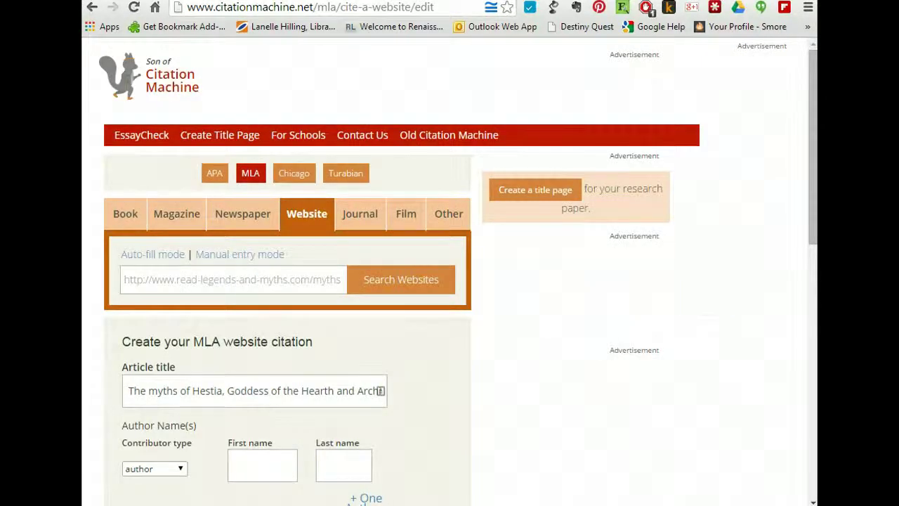
pyautogui.moveTo(810, 134); pyautogui.dragTo(811, 190)
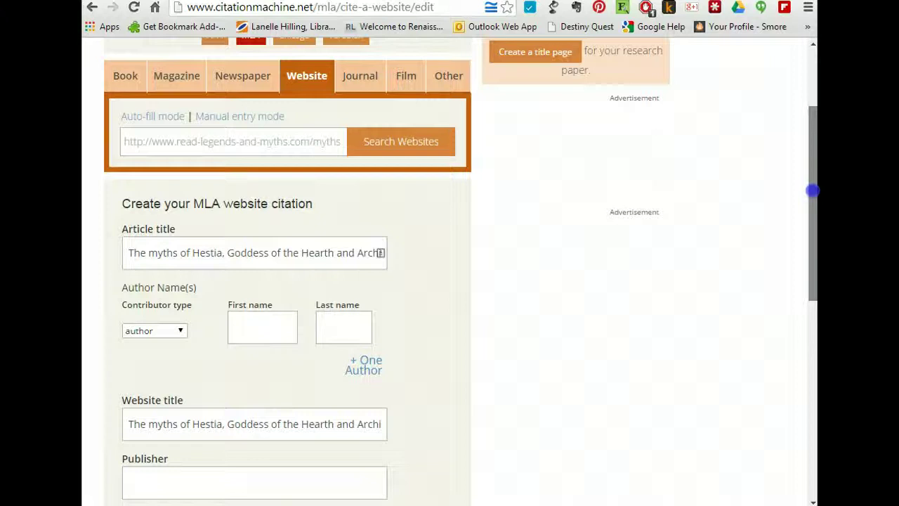
pyautogui.moveTo(812, 191); pyautogui.dragTo(801, 295)
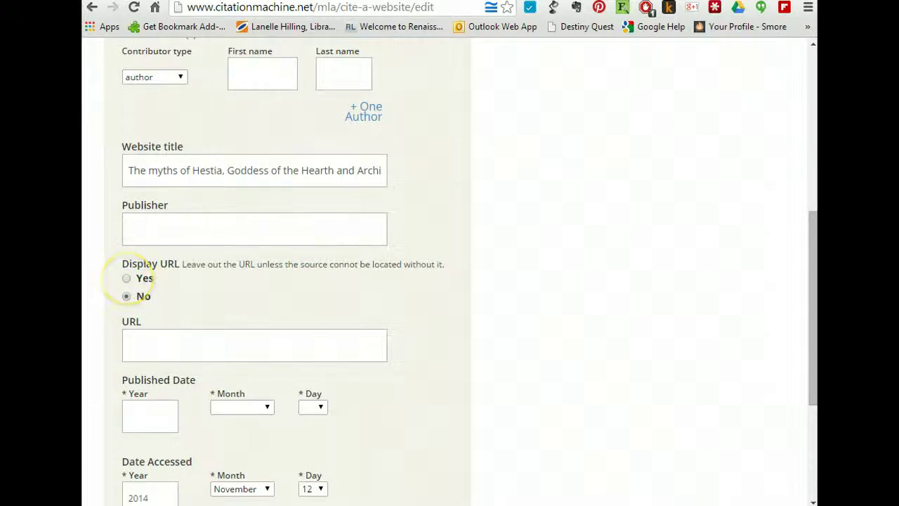
pyautogui.click(127, 278)
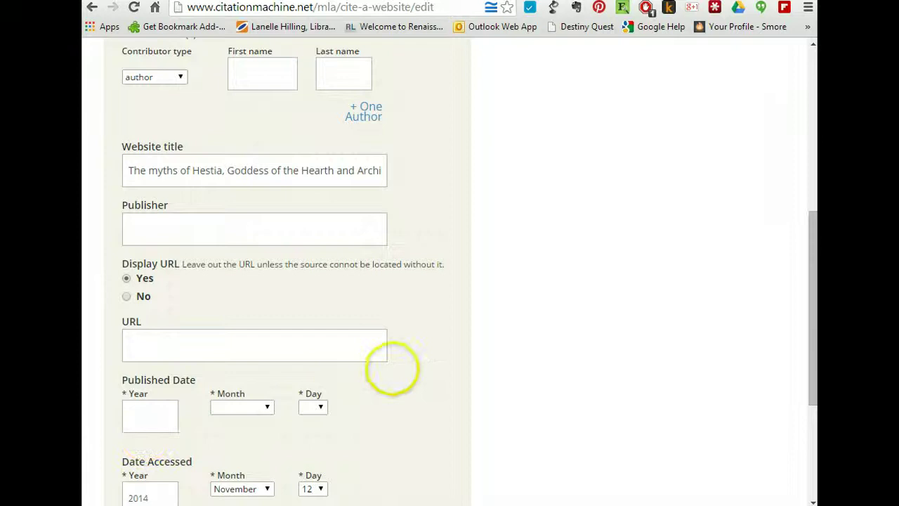
pyautogui.moveTo(813, 297); pyautogui.dragTo(812, 327)
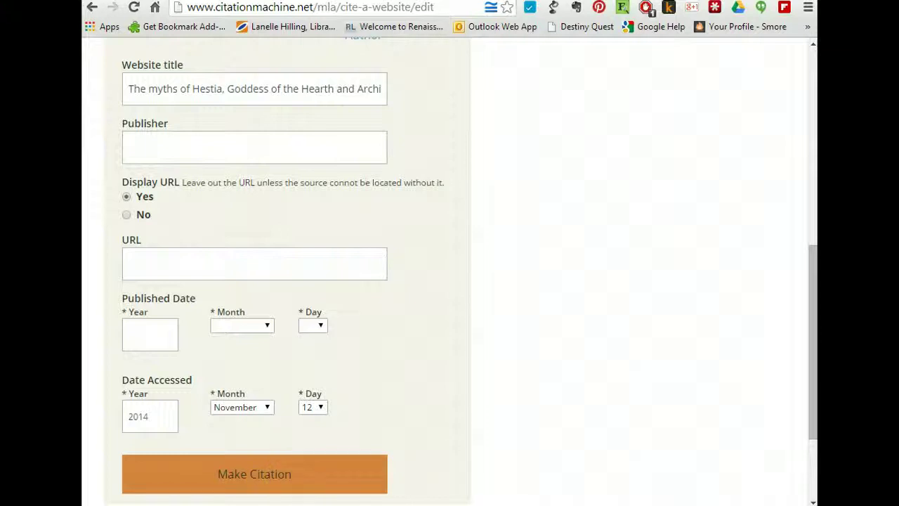
pyautogui.click(292, 478)
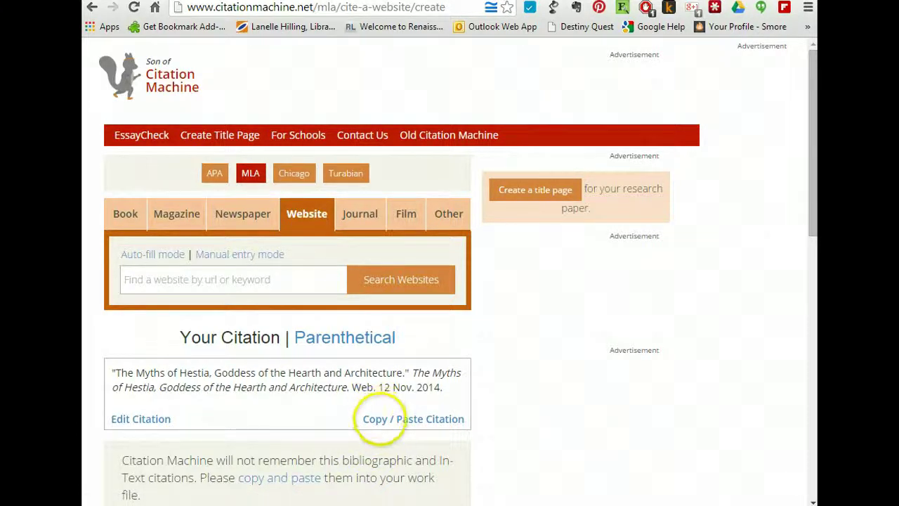
# - Copy the generated Hestia MLA citation and bring up the Google document
pyautogui.click(379, 419)
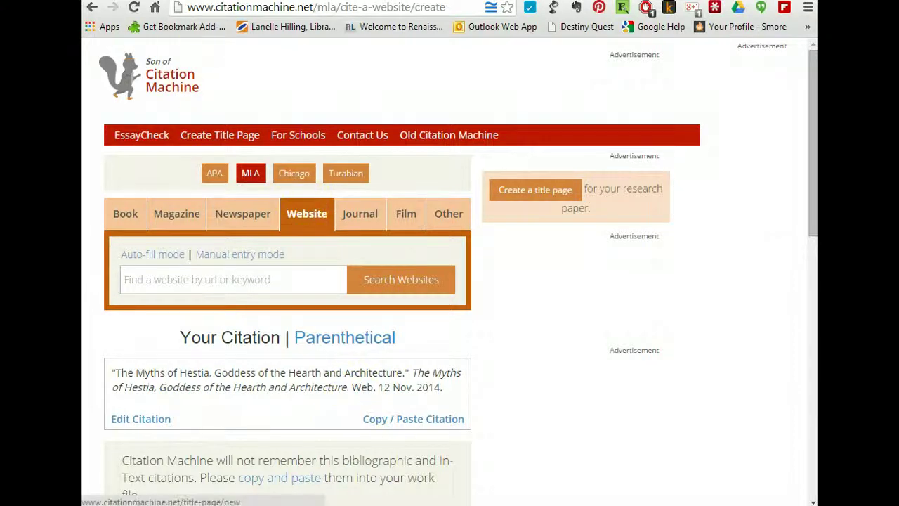
pyautogui.hotkey('ctrl', 'Tab')
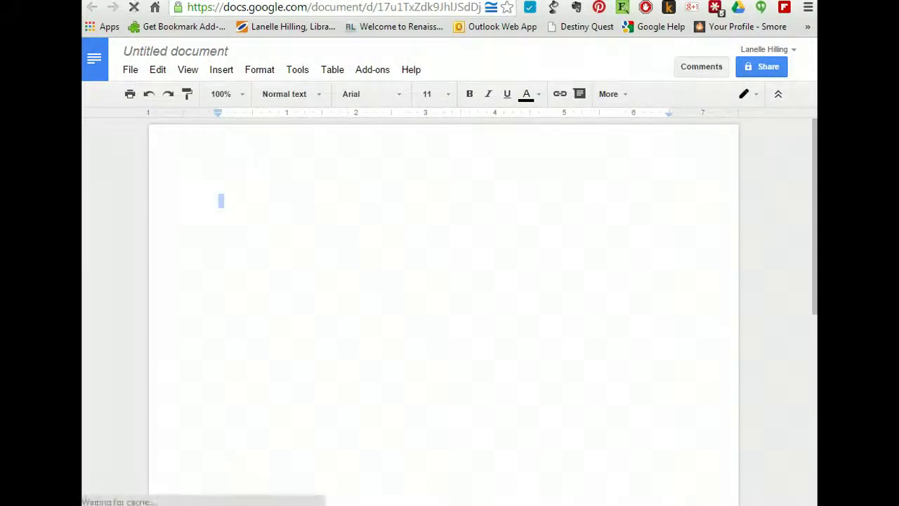
# - Paste the Hestia citation into the document with a new line after it, then return to Citation Machine
pyautogui.hotkey('ctrl', 'v')
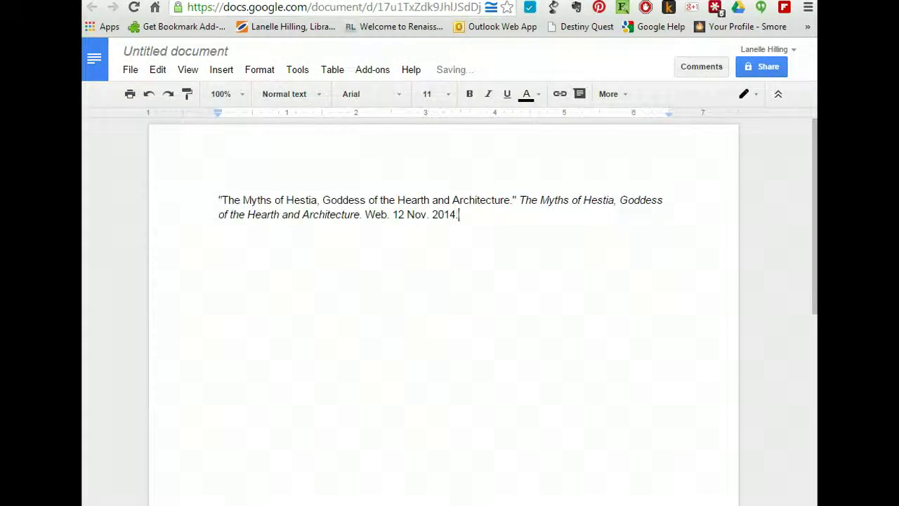
pyautogui.press('Return')
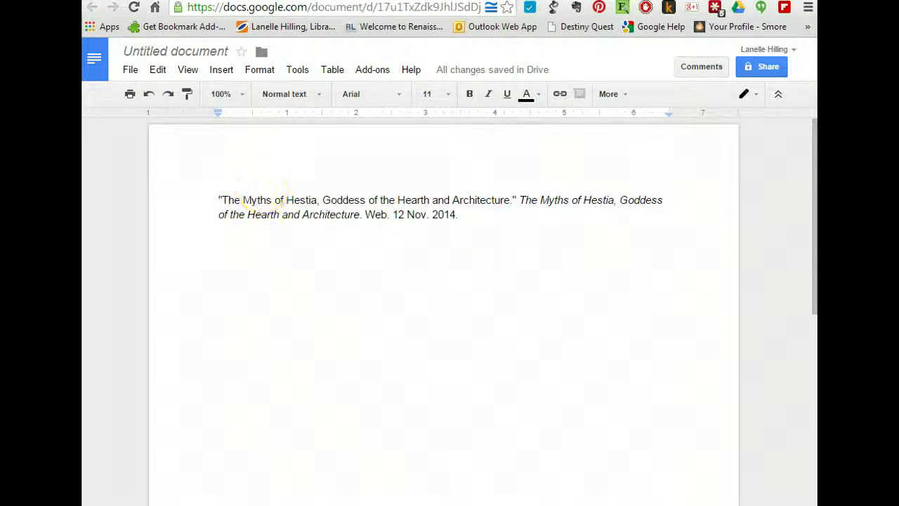
pyautogui.hotkey('ctrl', 'Tab')
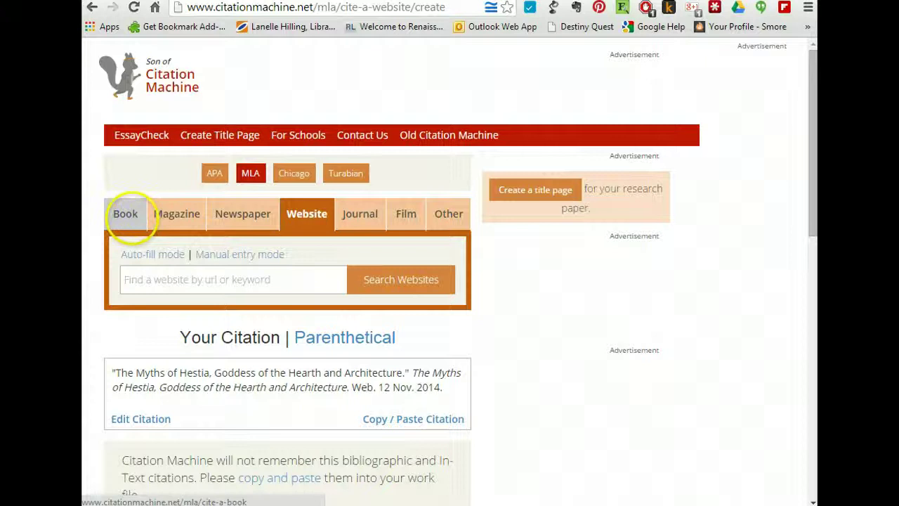
# - Move from the Book category to the Other source types category
pyautogui.click(121, 215)
pyautogui.click(457, 212)
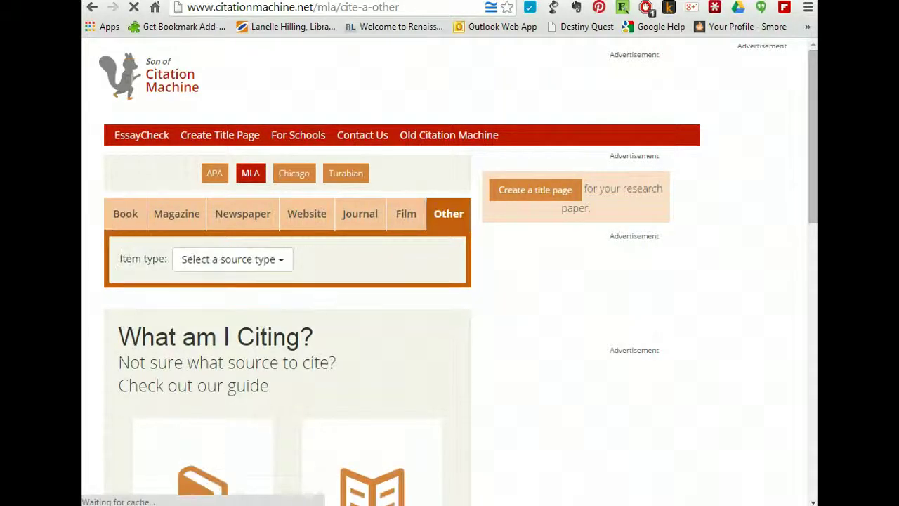